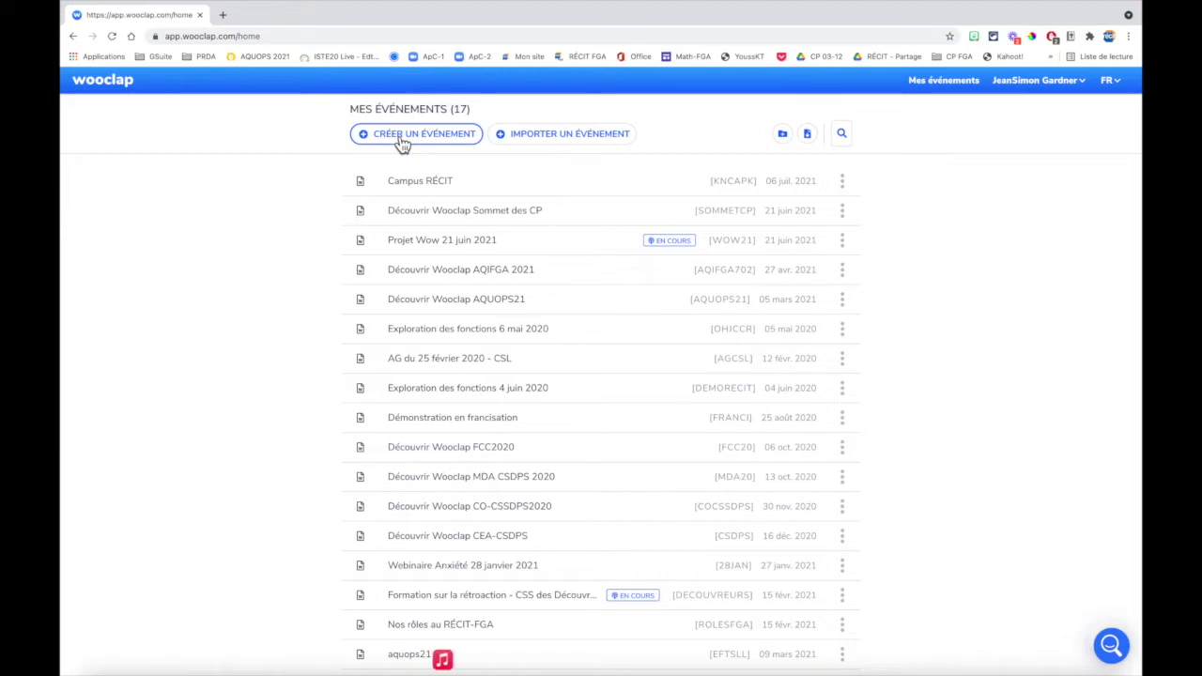
Step: Open the Campus RÉCIT event and start a multiple-choice (QCM) question worded "Question"
{"action": "left_click", "coordinate": [453, 186]}
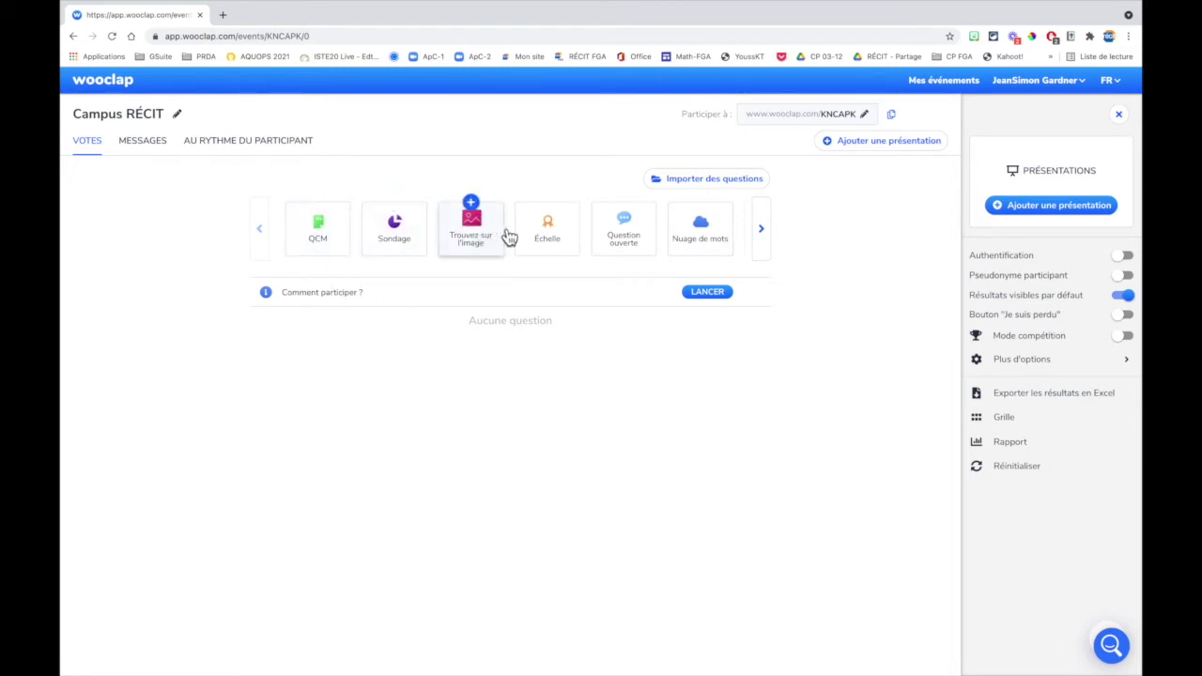
{"action": "left_click", "coordinate": [319, 251]}
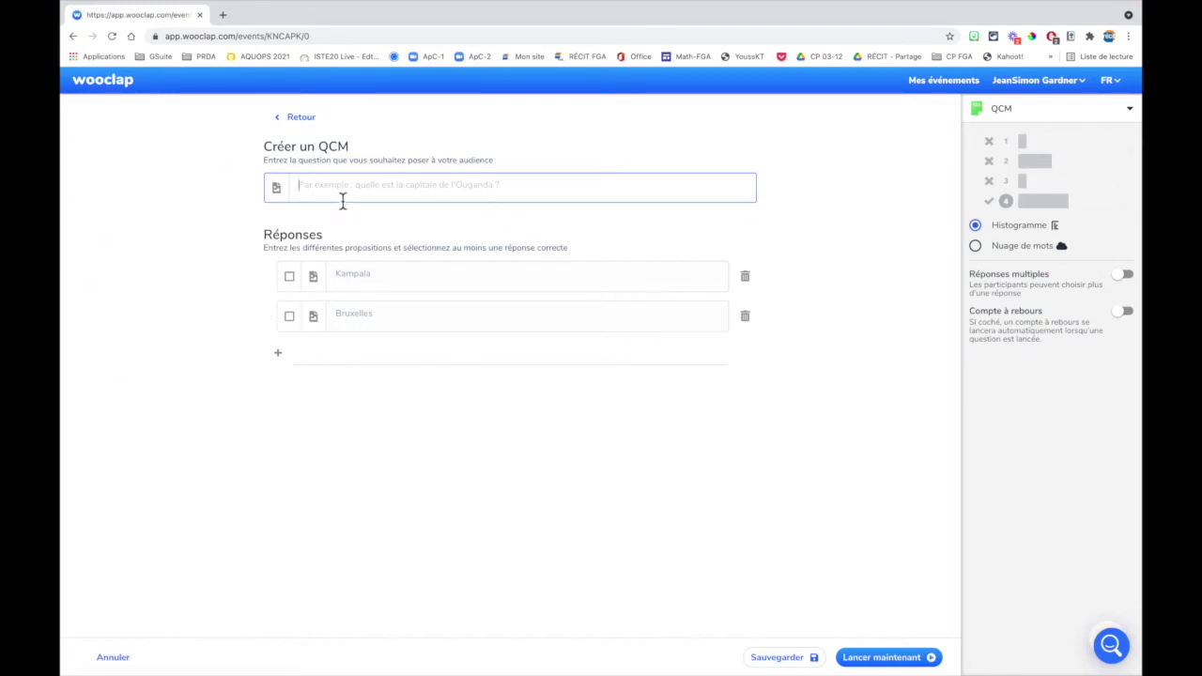
{"action": "type", "text": "Question"}
Step: Enter the answers "Choix 1" and "Choix 2" and mark "Choix 1" as the correct one
{"action": "left_click", "coordinate": [411, 271]}
{"action": "type", "text": "Choix 1"}
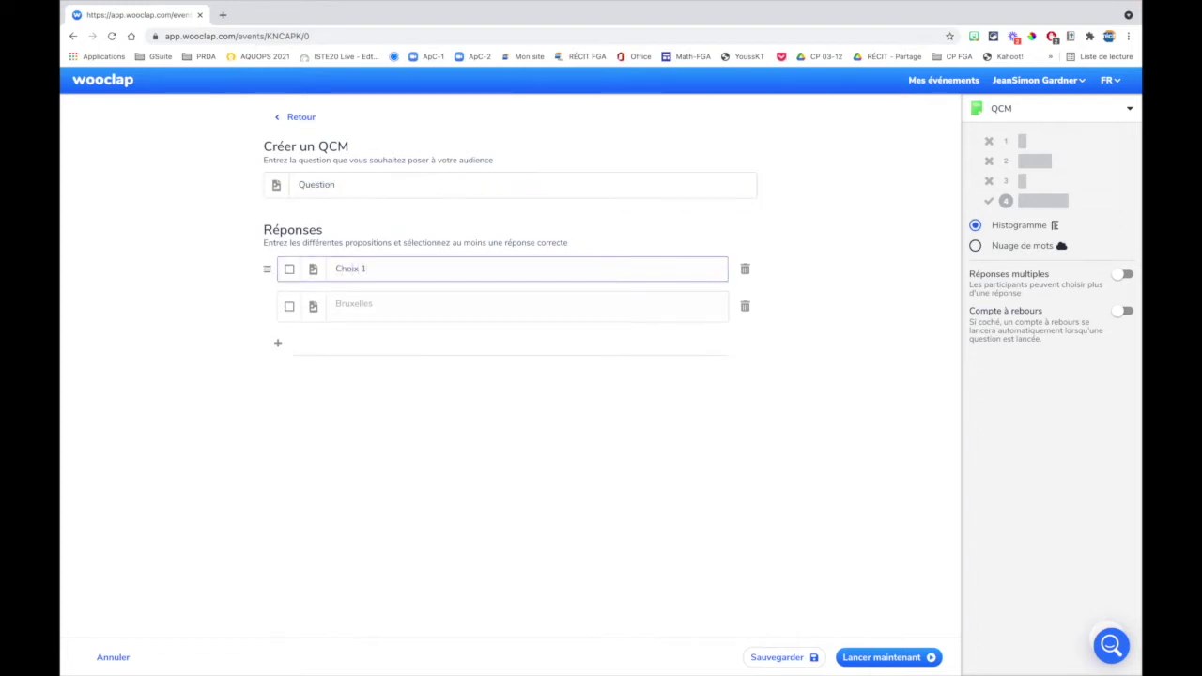
{"action": "left_click", "coordinate": [373, 309]}
{"action": "type", "text": "Choix 2"}
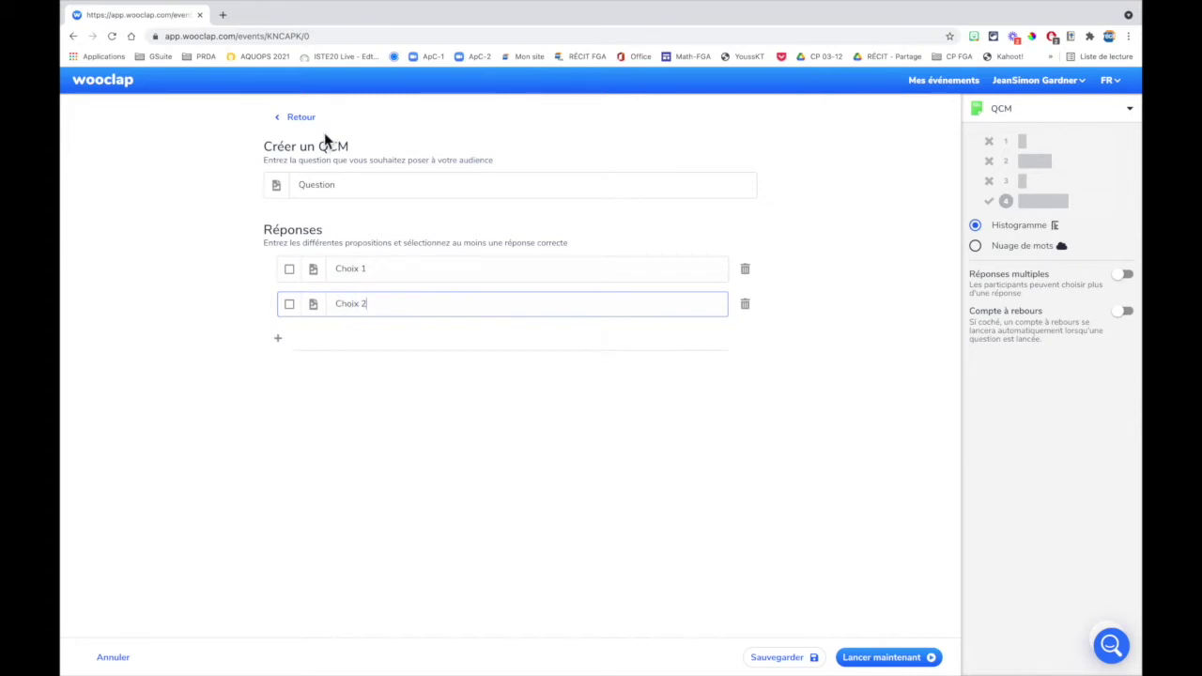
{"action": "left_click", "coordinate": [293, 279]}
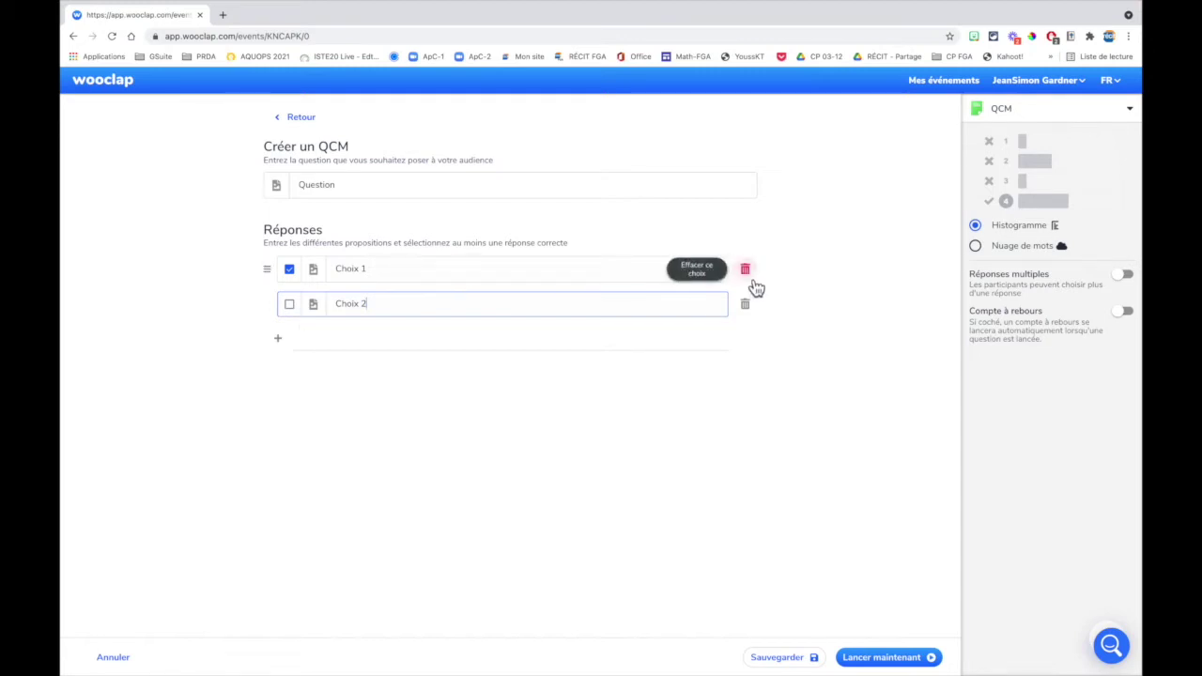
{"action": "mouse_move", "coordinate": [271, 271]}
{"action": "left_mouse_down"}
{"action": "mouse_move", "coordinate": [279, 319]}
{"action": "mouse_move", "coordinate": [270, 279]}
{"action": "left_mouse_up"}
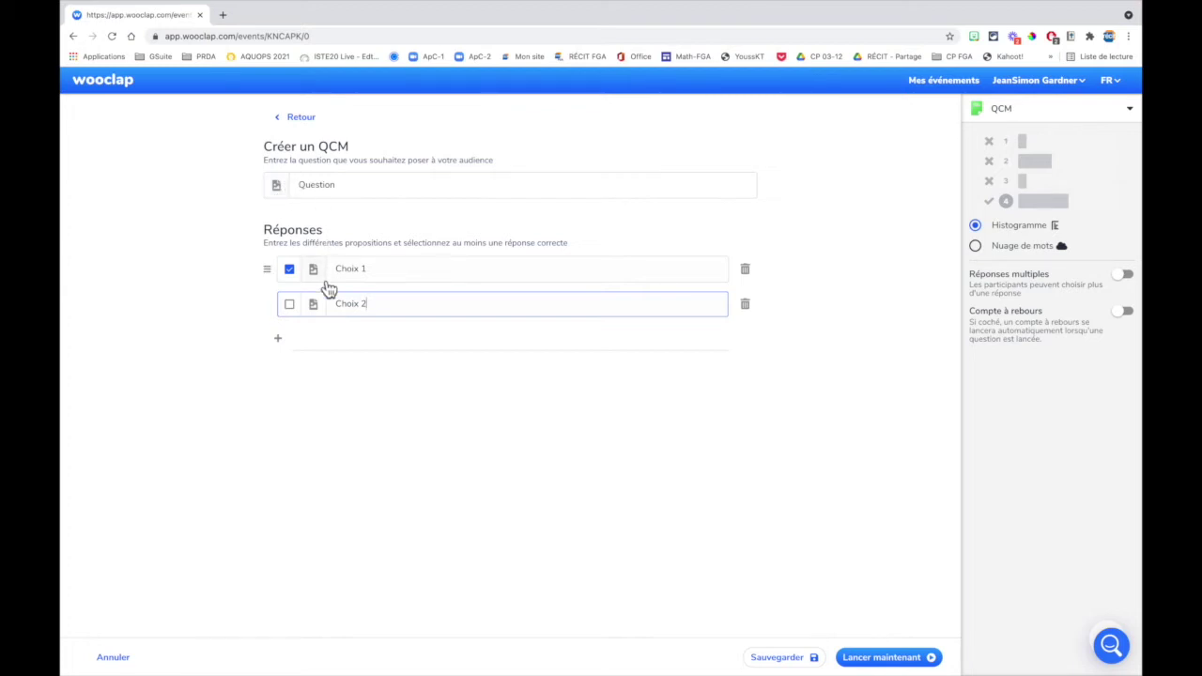
{"action": "left_click", "coordinate": [279, 187]}
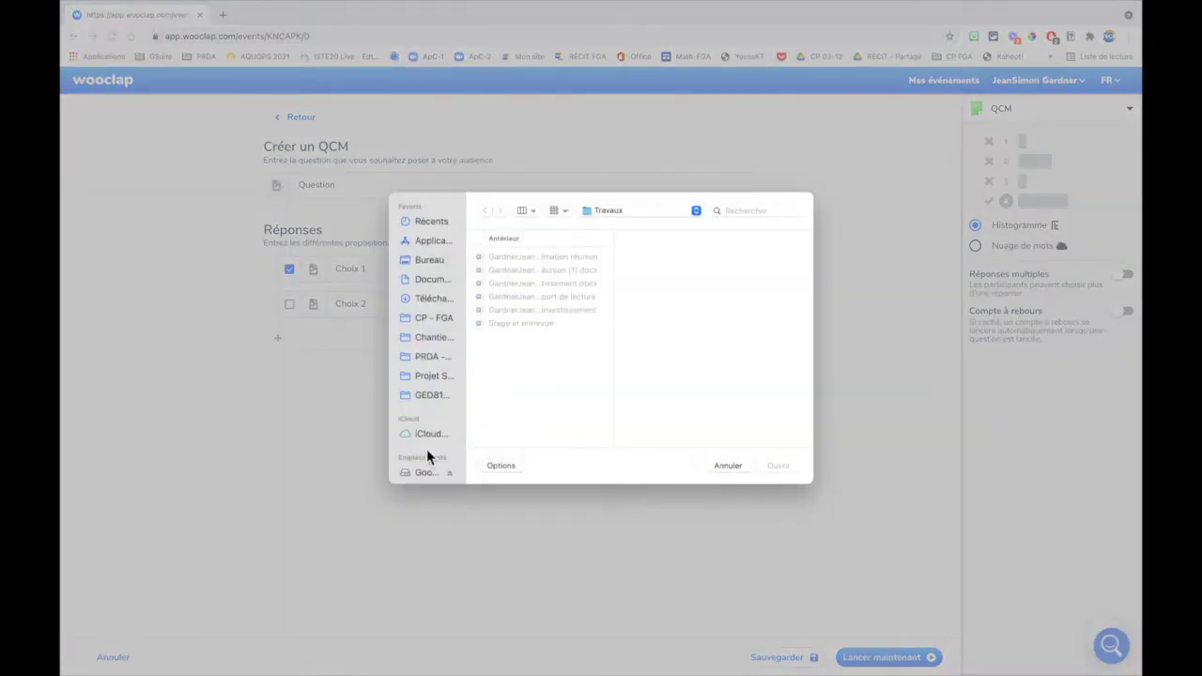
{"action": "left_click", "coordinate": [728, 466]}
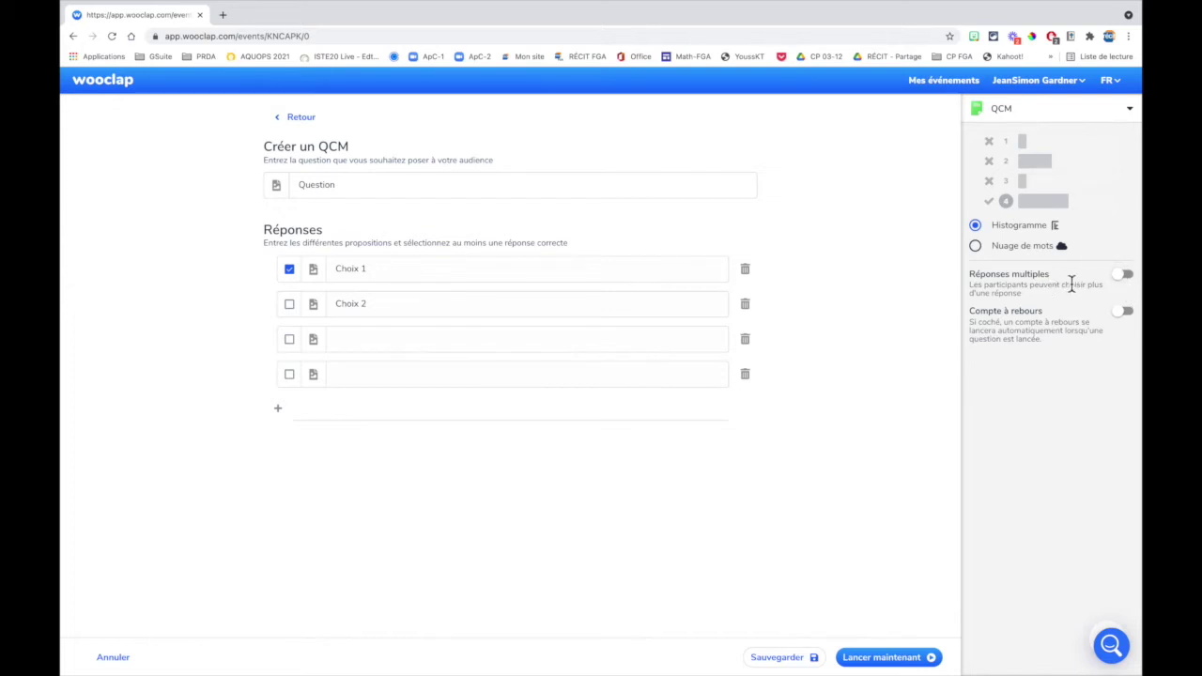
Step: Switch on the countdown for the multiple-choice question and save the question to the event
{"action": "left_click", "coordinate": [1124, 313]}
{"action": "left_click", "coordinate": [787, 660]}
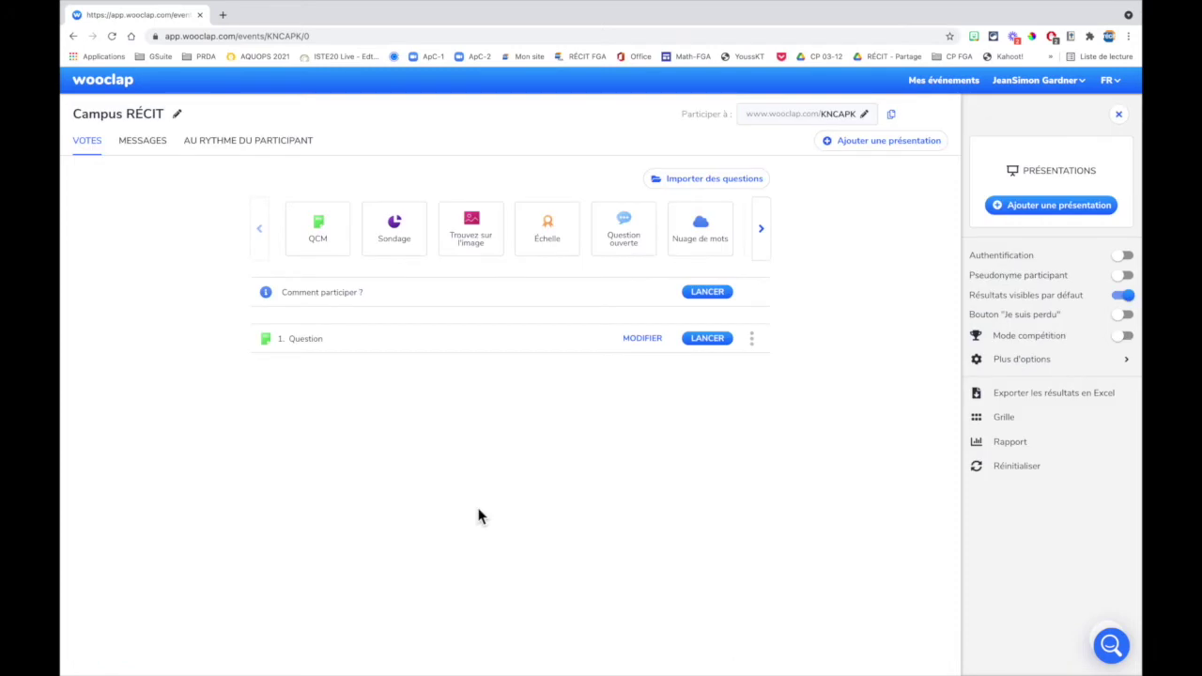
Step: View the creation form for a "Trouvez sur l'image" question and return to the event's question list
{"action": "left_click", "coordinate": [505, 242]}
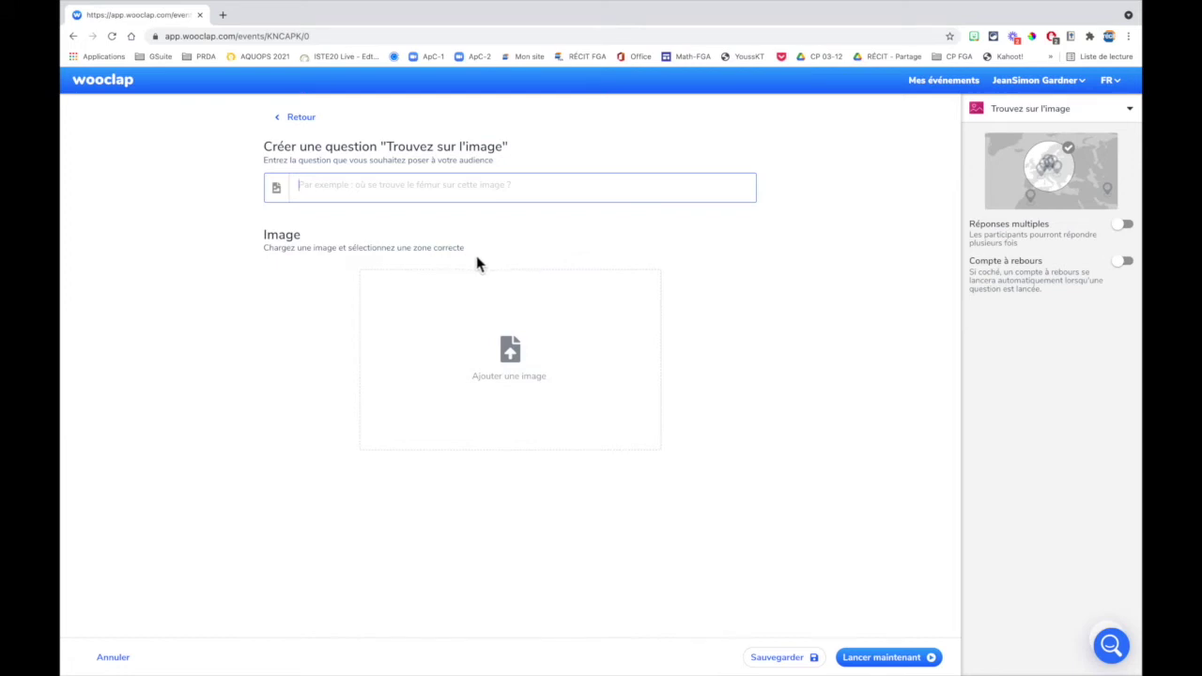
{"action": "left_click", "coordinate": [296, 118]}
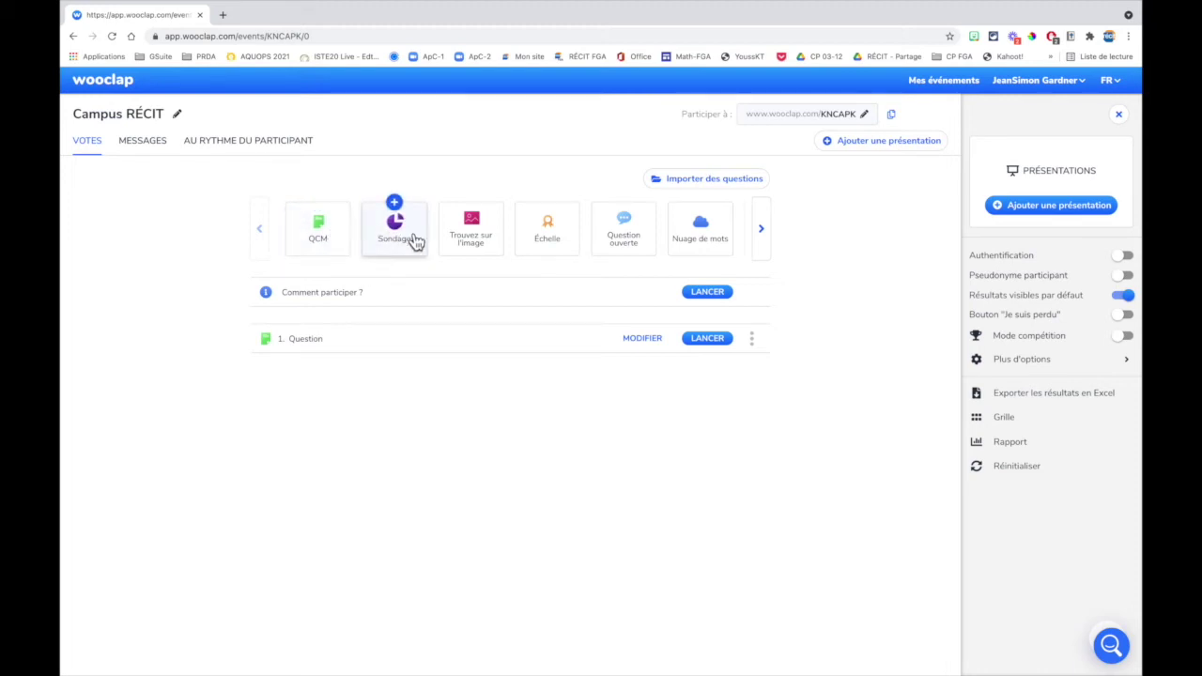
Step: Start an "Échelle" question and raise the maximum score of its rating scale
{"action": "left_click", "coordinate": [555, 247]}
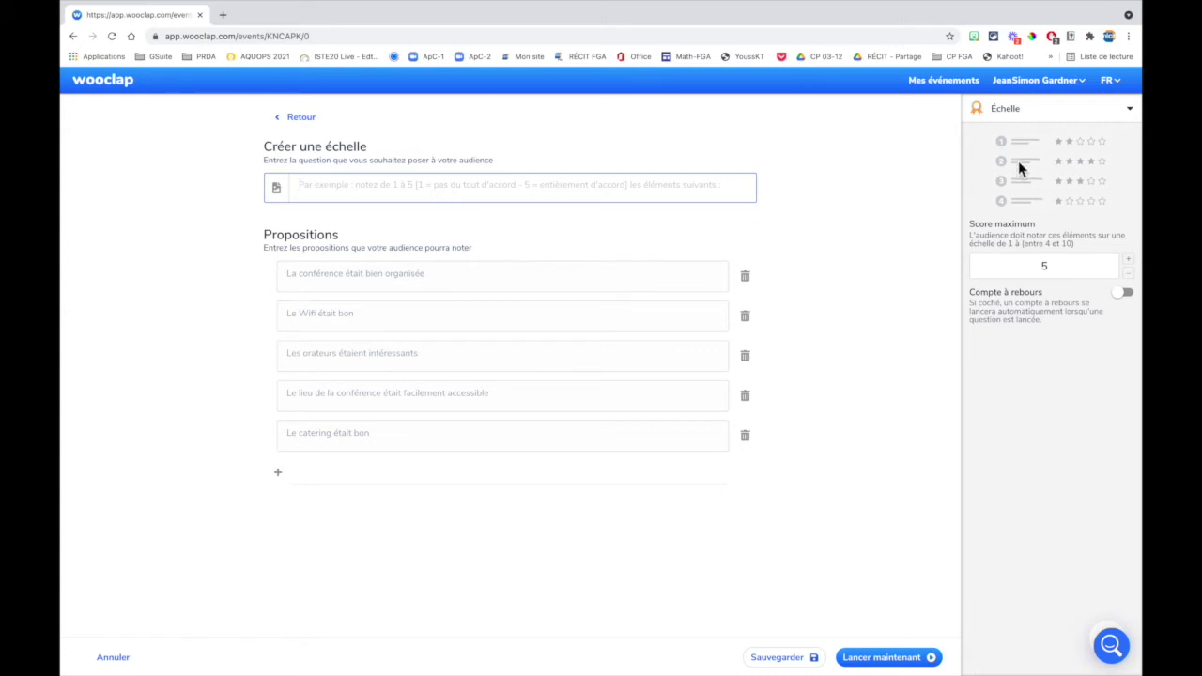
{"action": "left_click", "coordinate": [1132, 262]}
{"action": "left_click", "coordinate": [1131, 263]}
{"action": "left_click", "coordinate": [1131, 263]}
{"action": "left_click", "coordinate": [1131, 263]}
{"action": "left_click", "coordinate": [1132, 263]}
Step: Examine the creation forms and options of the "Question ouverte", "Trouvez un nombre" and "Priorisation" question types
{"action": "left_click", "coordinate": [1012, 111]}
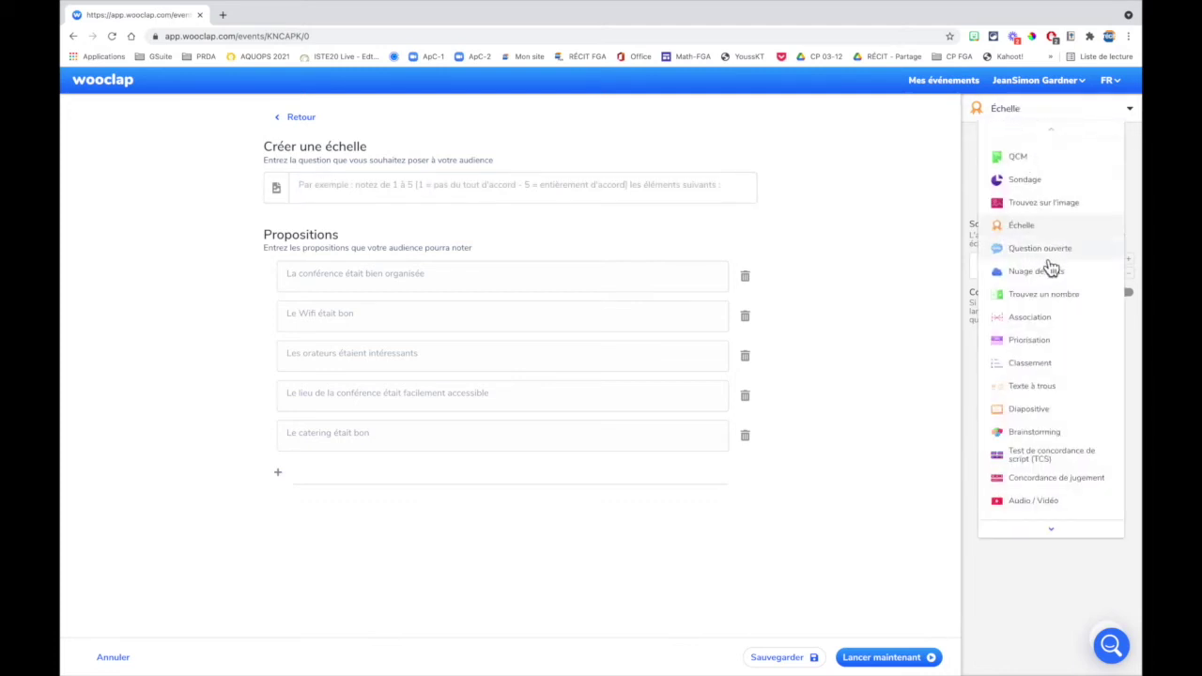
{"action": "left_click", "coordinate": [1047, 259]}
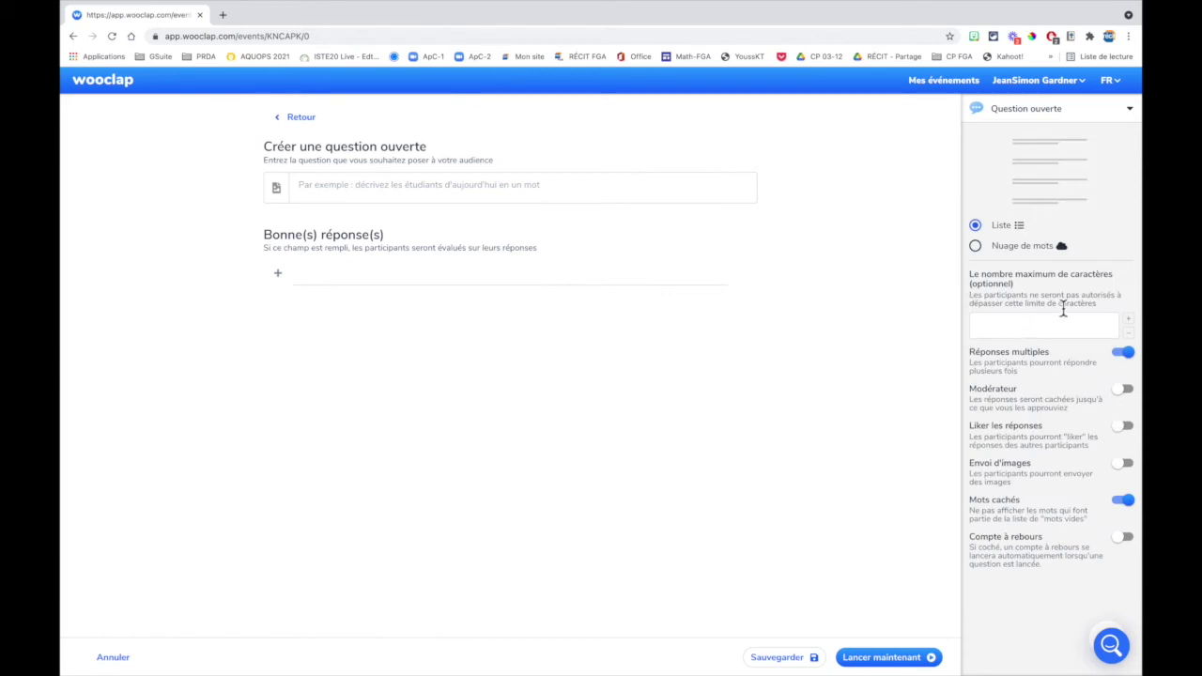
{"action": "left_click", "coordinate": [1052, 115]}
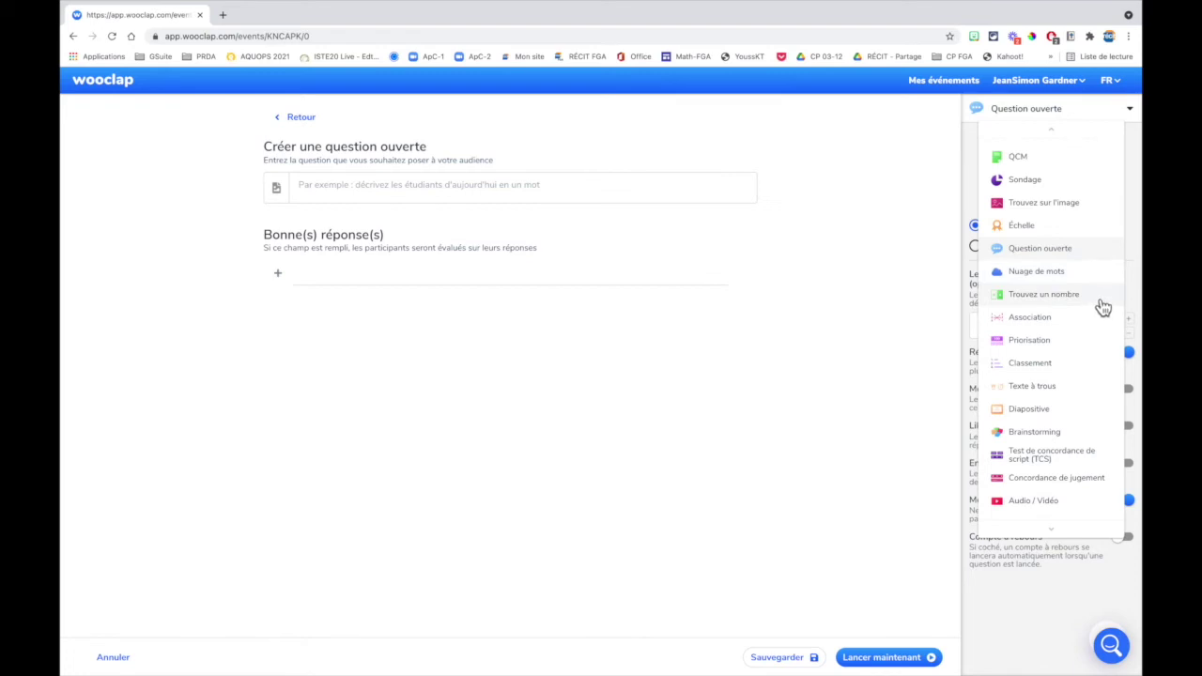
{"action": "left_click", "coordinate": [1080, 295]}
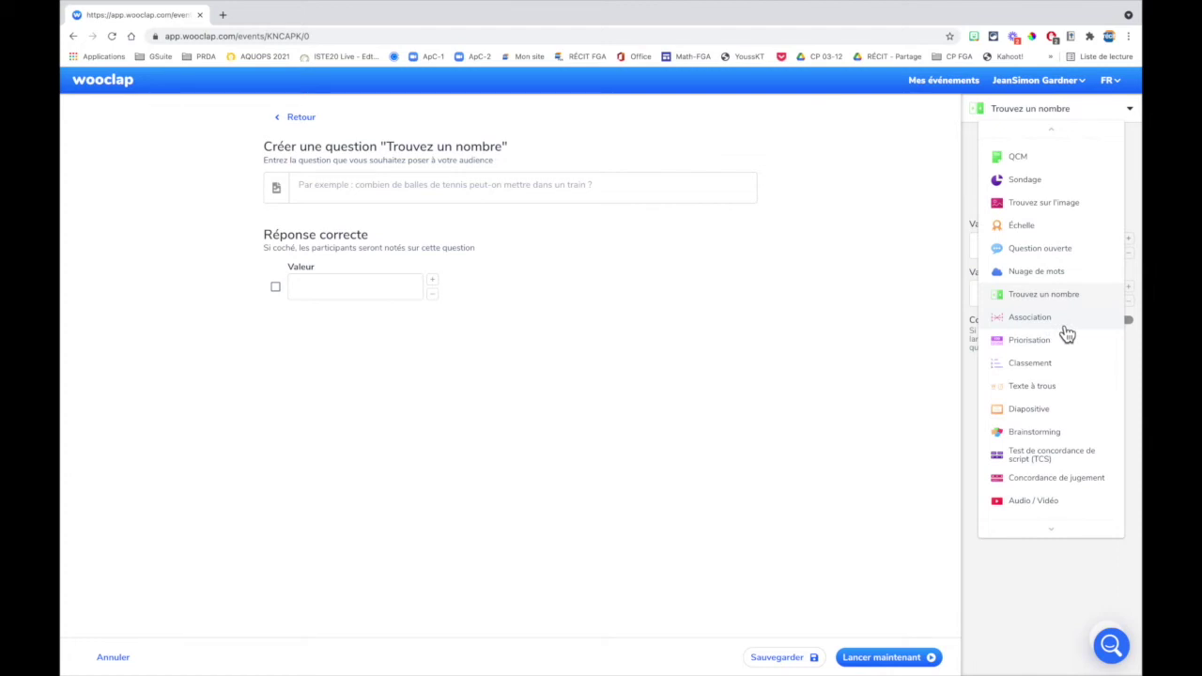
{"action": "left_click", "coordinate": [1054, 350]}
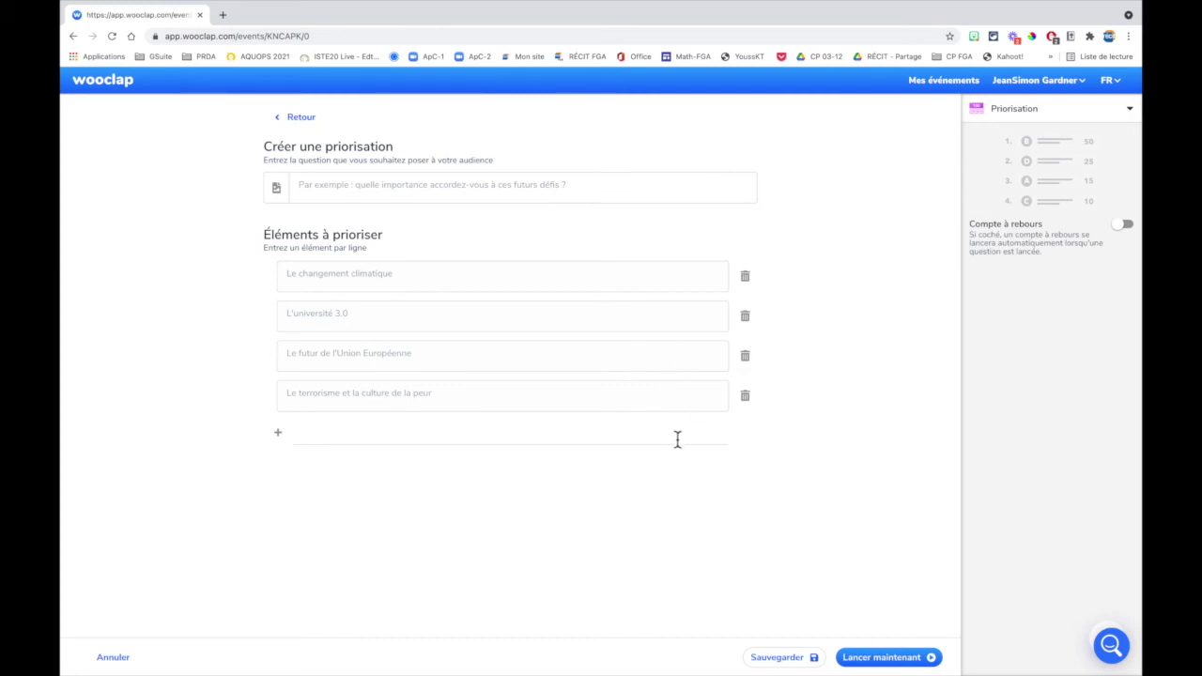
Step: Examine the "Texte à trous" form and the "Diapositive" form with its slide templates
{"action": "left_click", "coordinate": [1059, 117]}
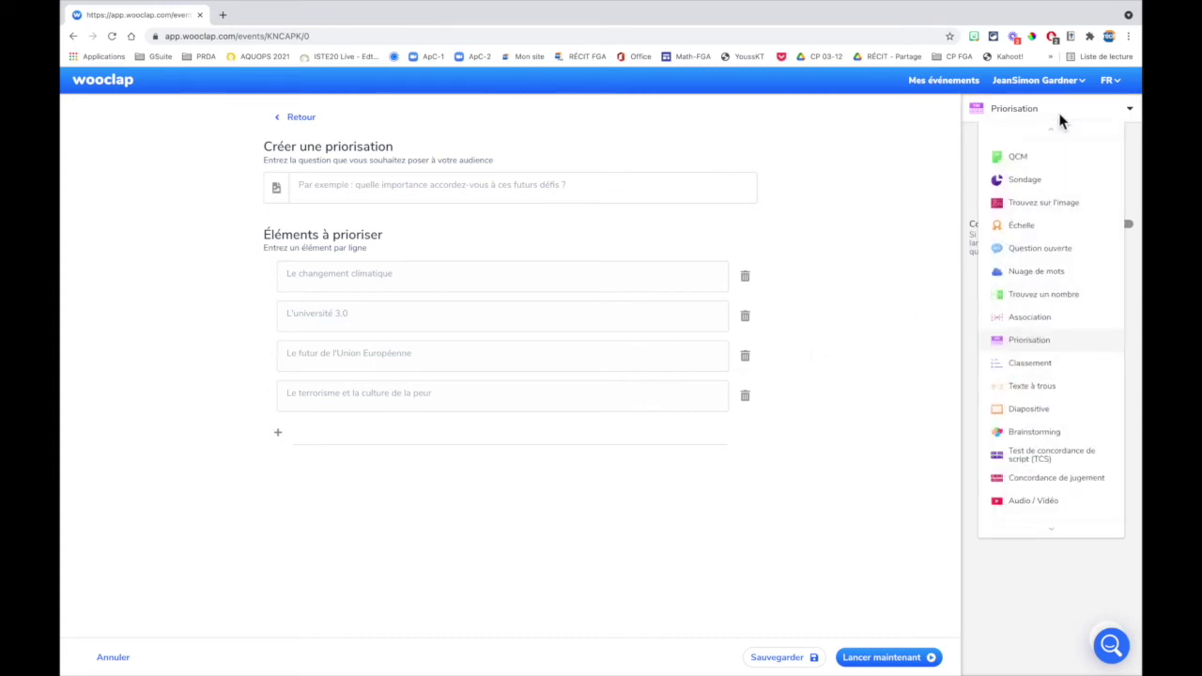
{"action": "left_click", "coordinate": [1032, 386]}
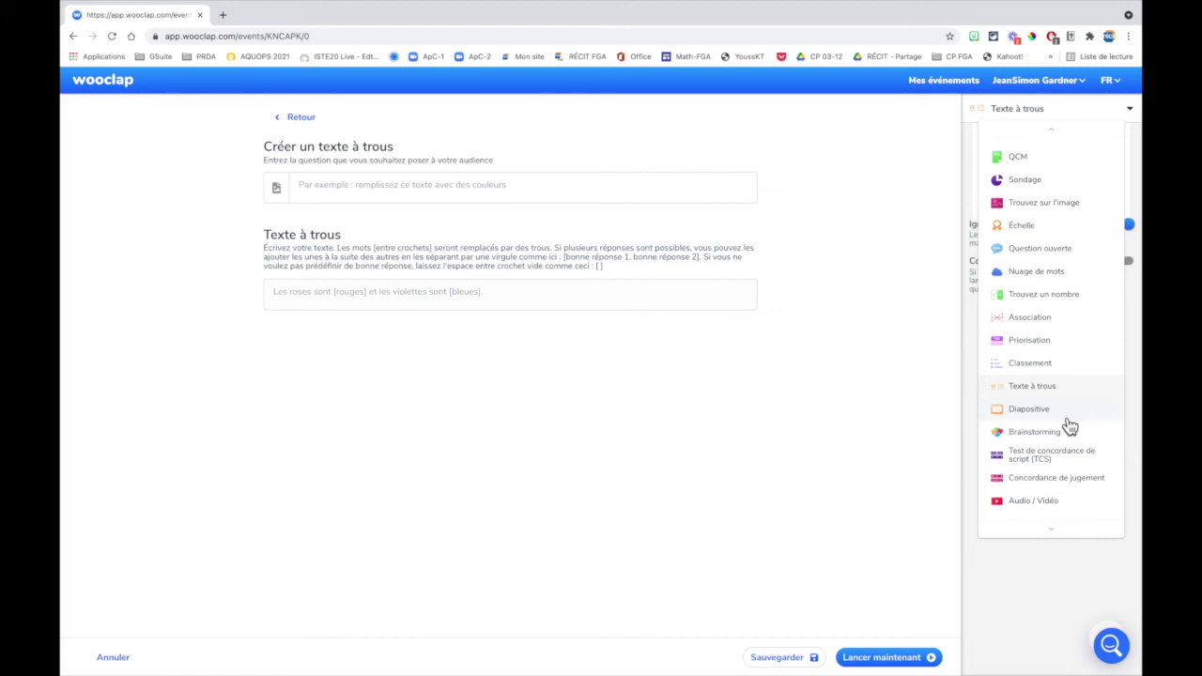
{"action": "left_click", "coordinate": [1068, 421]}
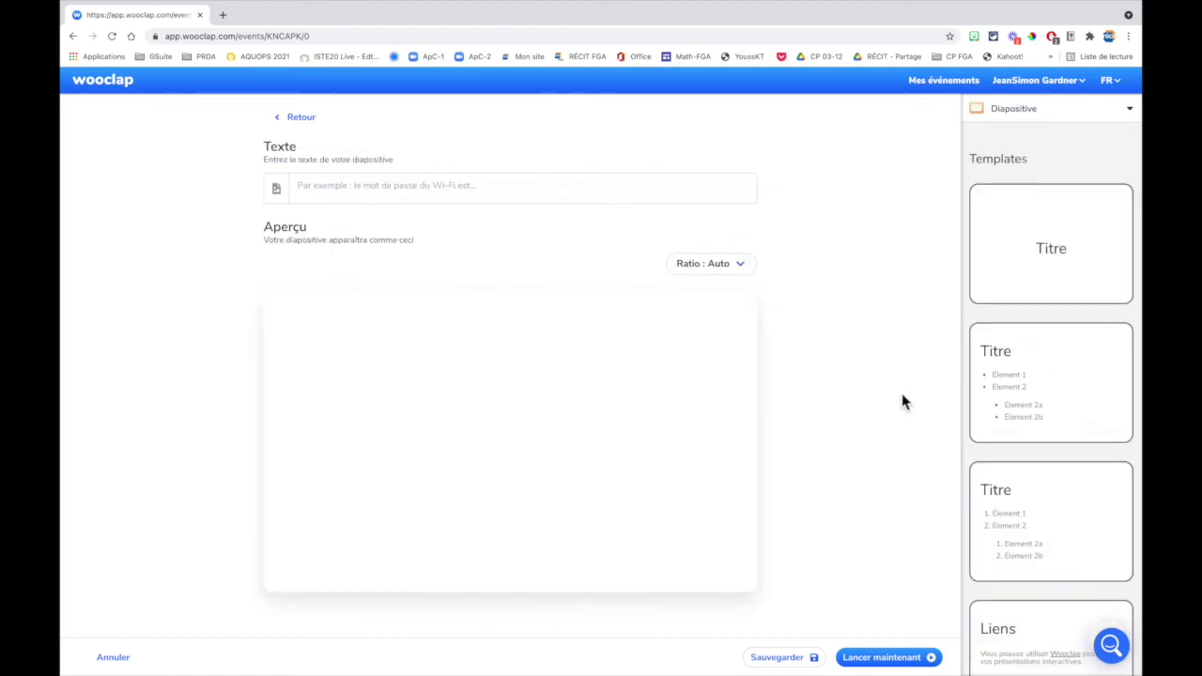
{"action": "scroll", "coordinate": [1079, 442], "scroll_direction": "down", "scroll_amount": 3}
{"action": "scroll", "coordinate": [1079, 441], "scroll_direction": "up", "scroll_amount": 1}
{"action": "scroll", "coordinate": [1079, 442], "scroll_direction": "up", "scroll_amount": 2}
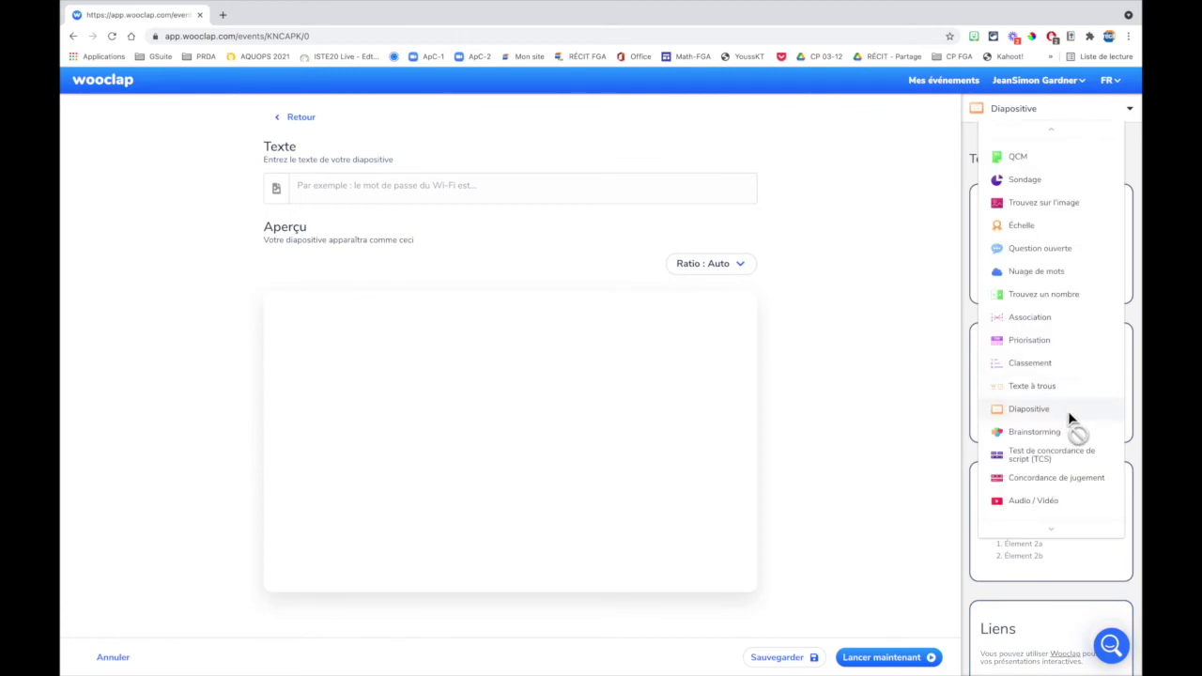
Step: Examine the "Brainstorming" and "Audio / Vidéo" creation forms and look over the available question types again
{"action": "left_click", "coordinate": [1047, 432]}
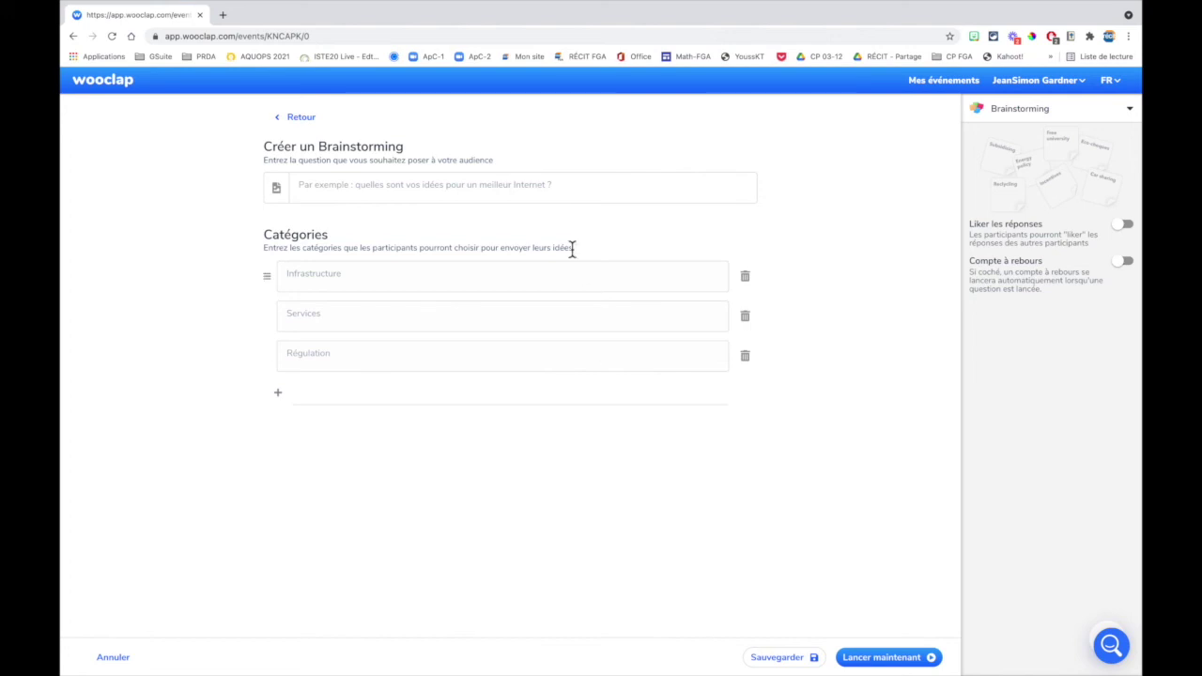
{"action": "left_click", "coordinate": [1035, 112]}
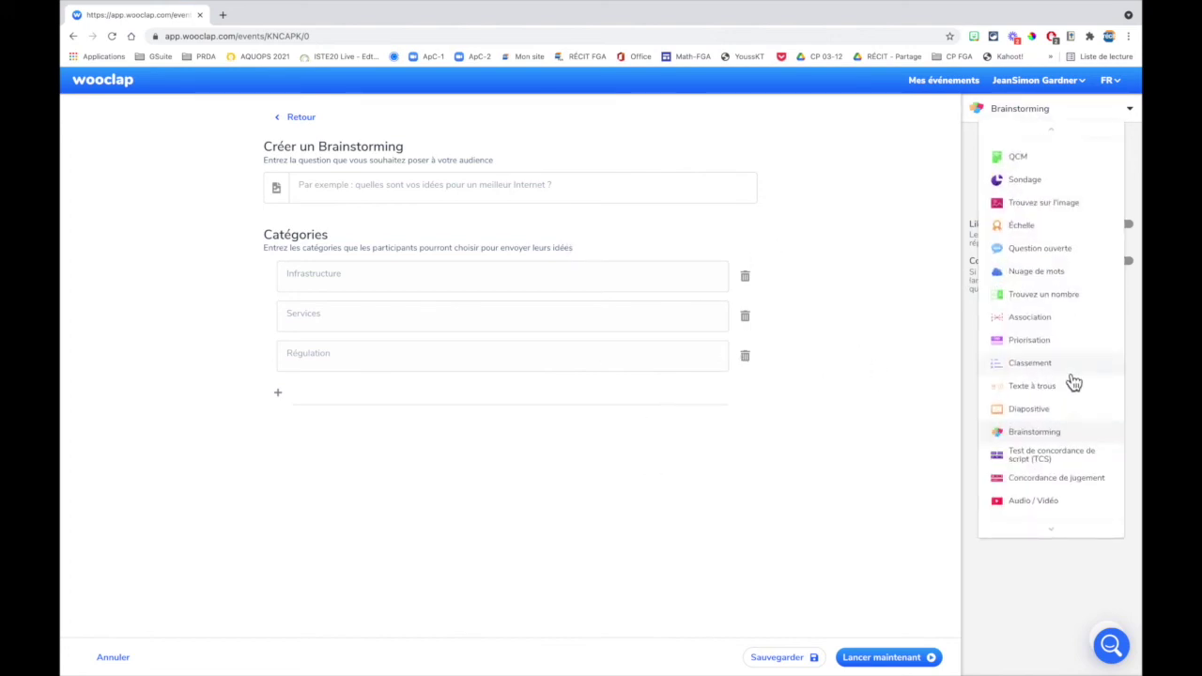
{"action": "left_click", "coordinate": [1067, 511]}
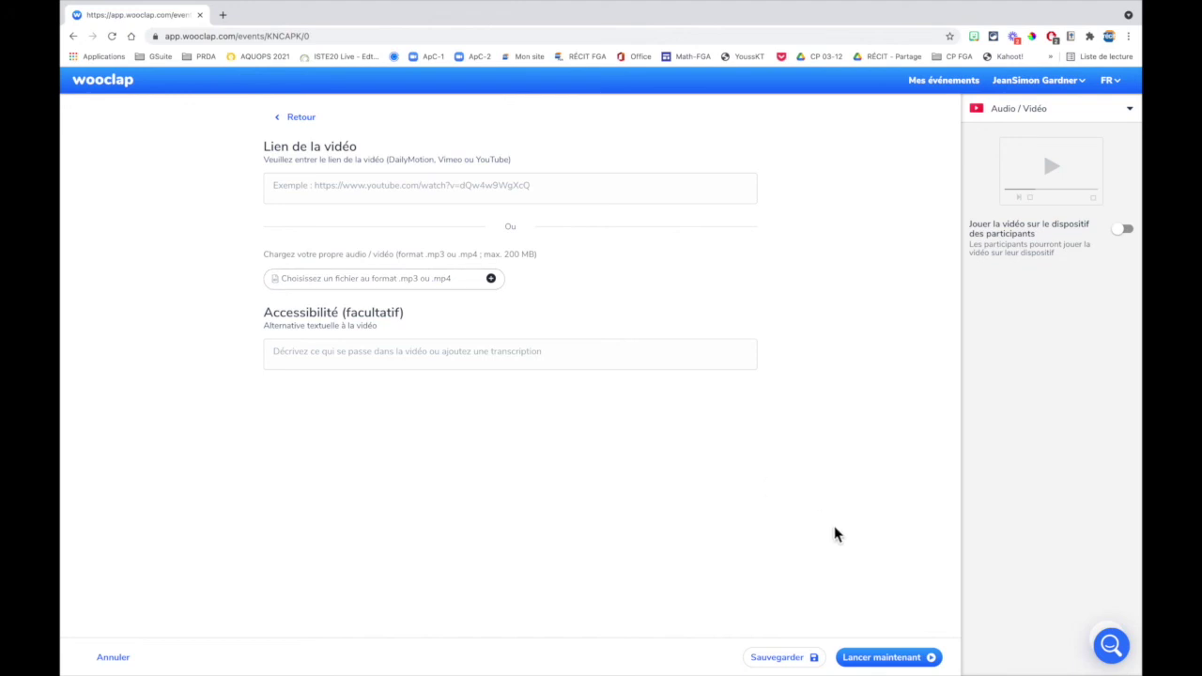
{"action": "left_click", "coordinate": [1059, 111]}
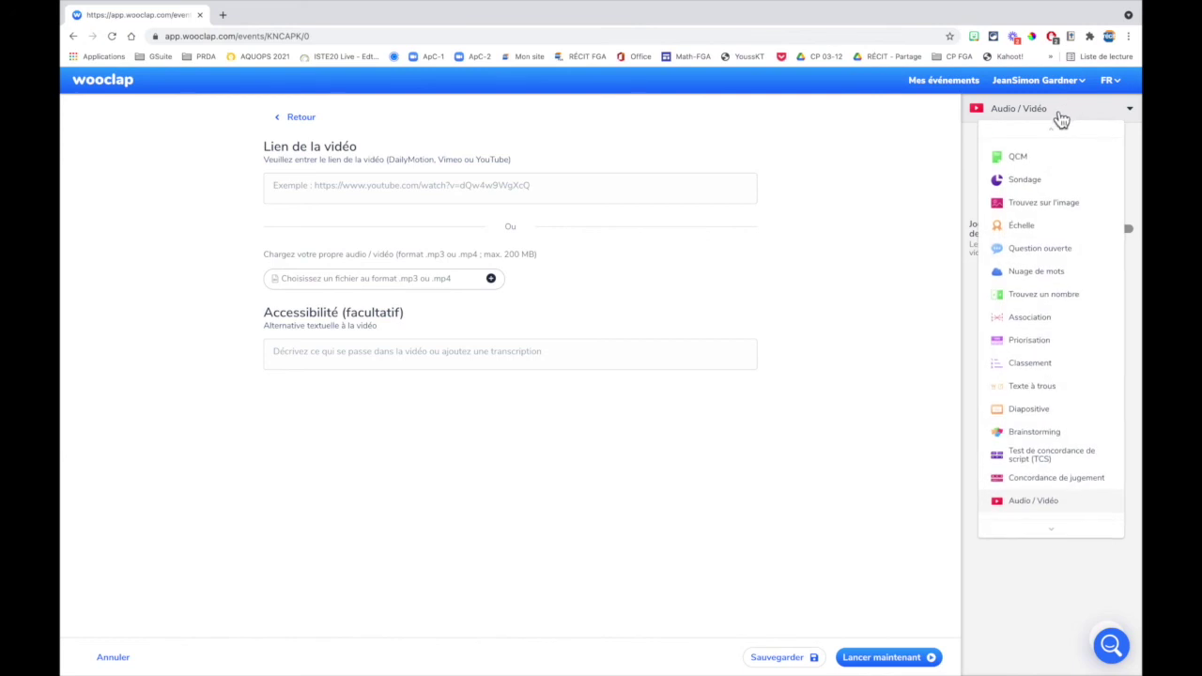
{"action": "left_click", "coordinate": [998, 116]}
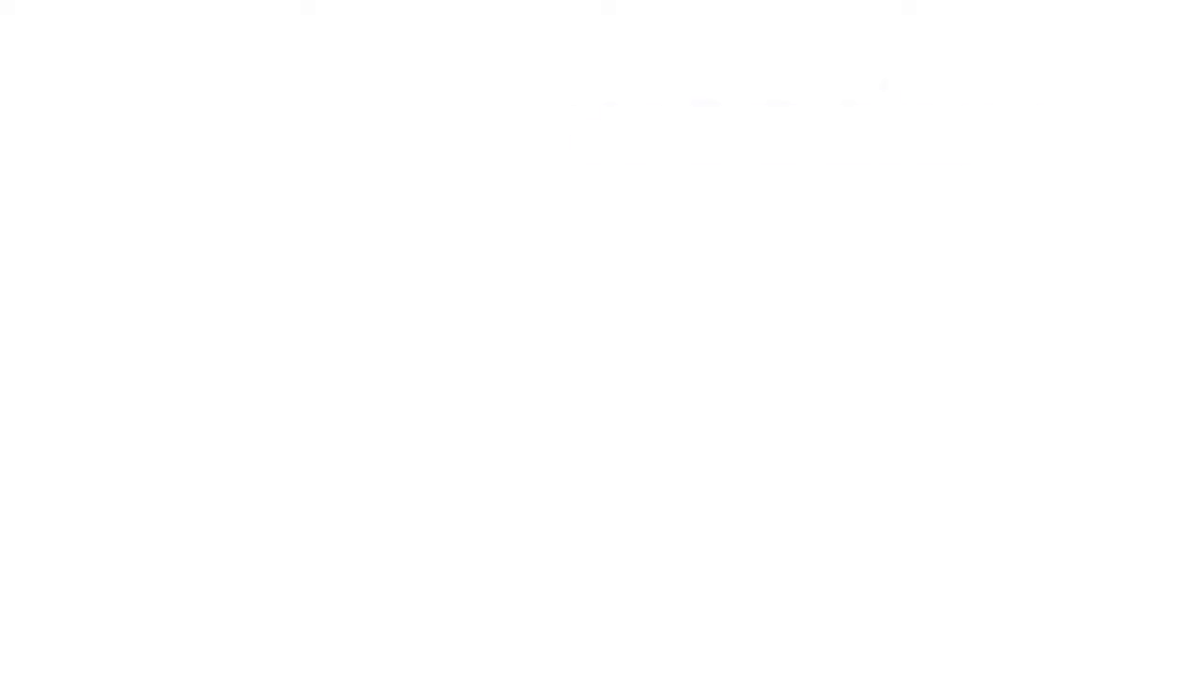